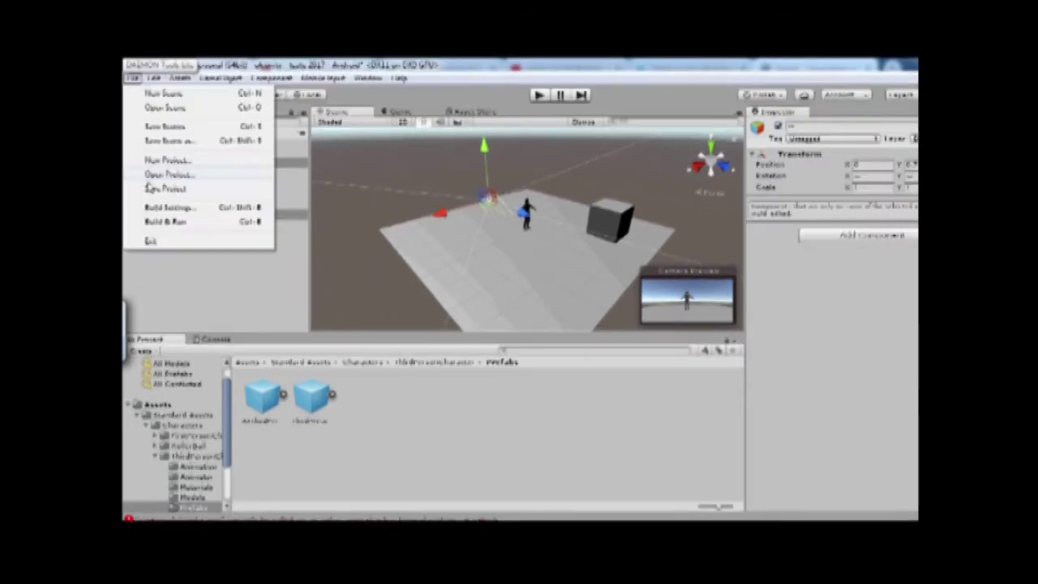
Open Build Settings with Ctrl+Shift+B, keeping Android as the target platform.
key(ctrl+shift+b)
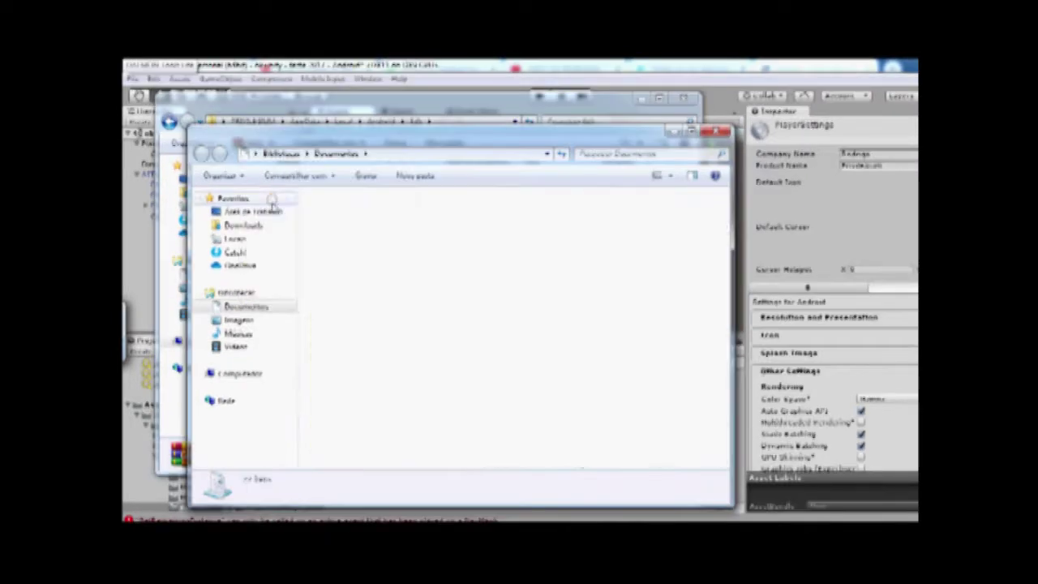
Browse to C:\Arquivos de Programas\Java and open the jdk folder.
click(254, 153)
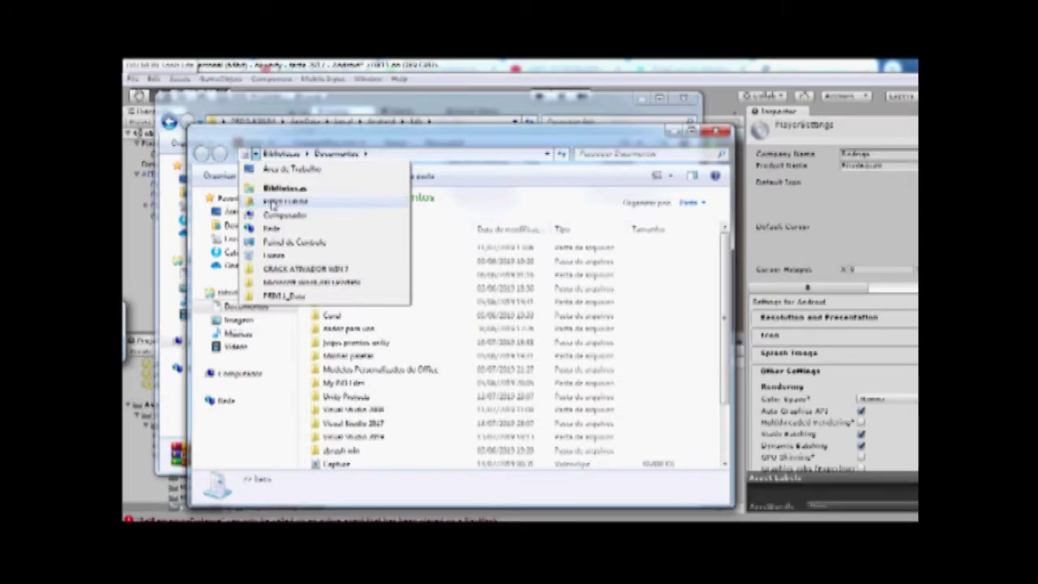
click(273, 201)
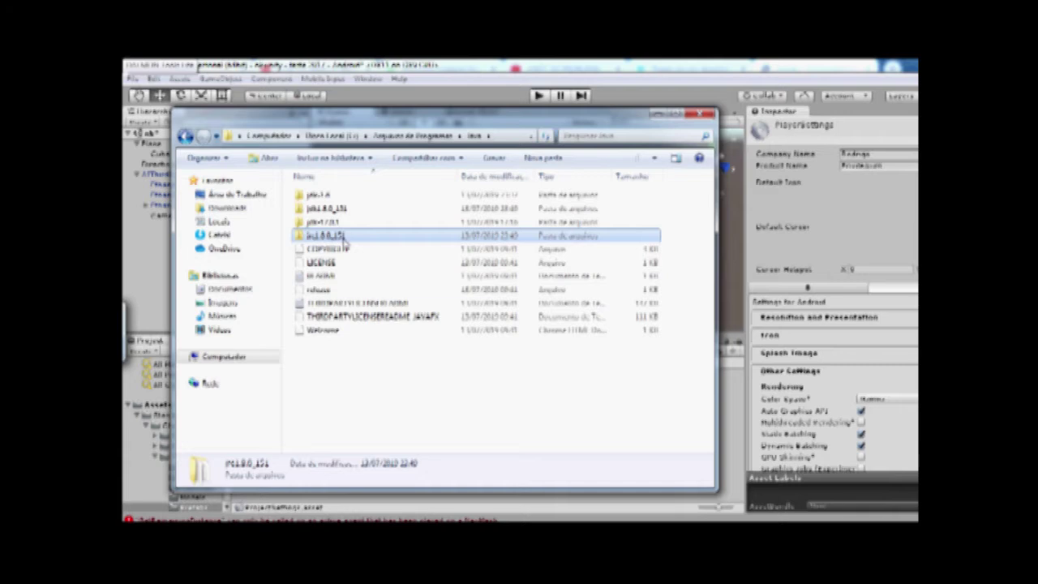
mouse_move(322, 243)
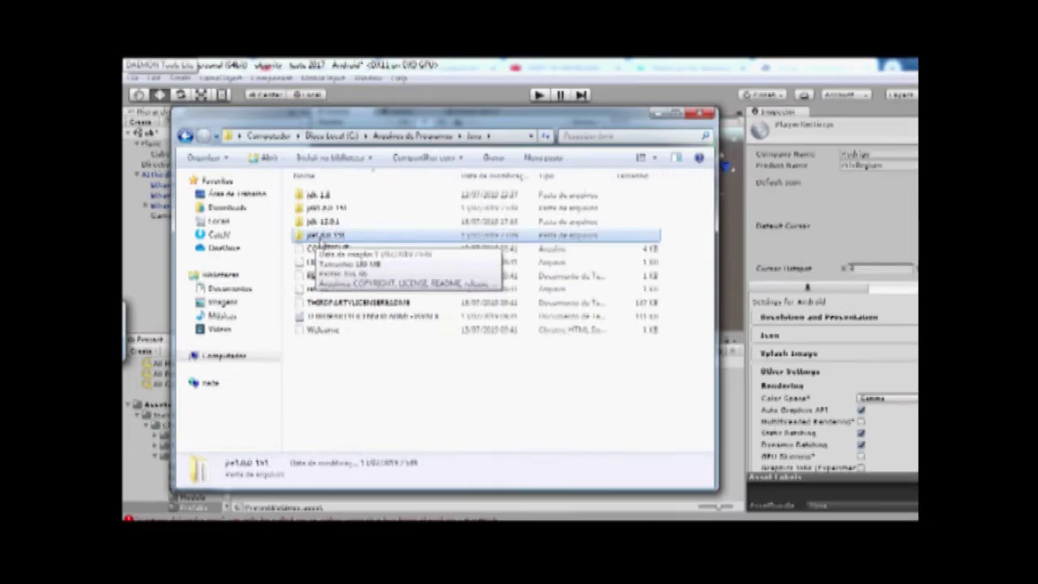
double_click(322, 235)
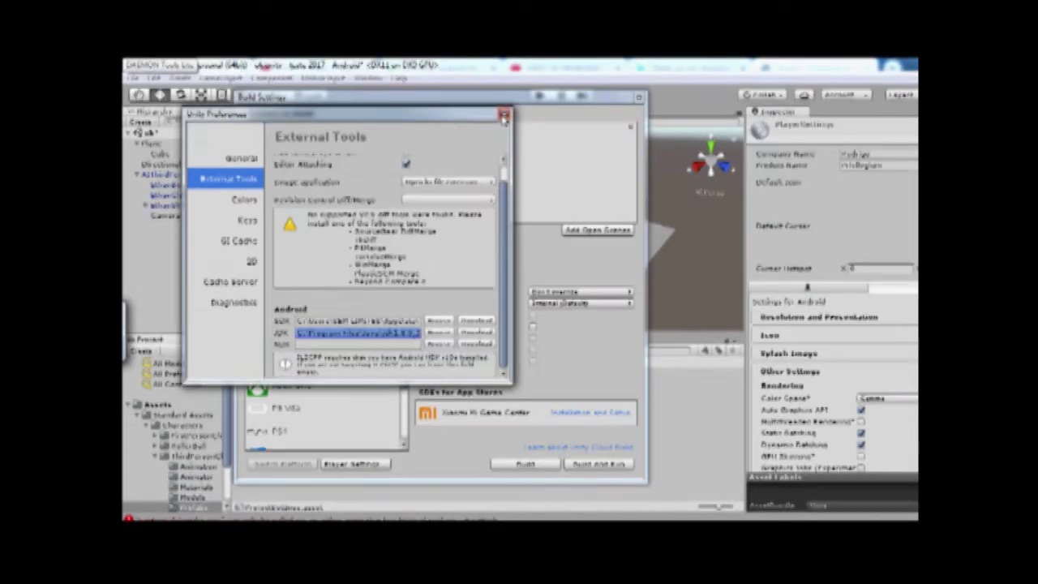
Close Unity Preferences and select the scene in the Scenes In Build list.
click(503, 116)
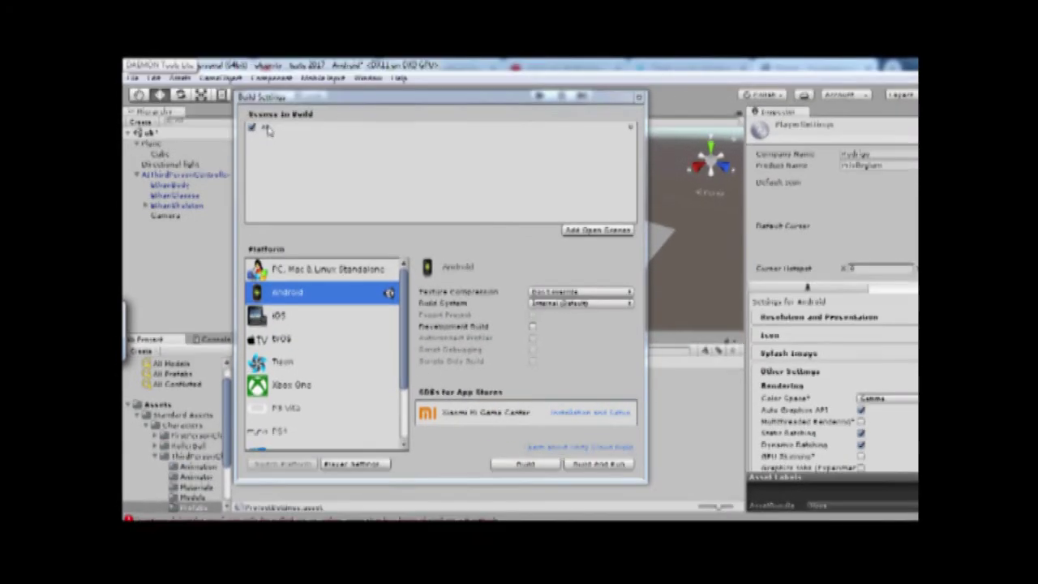
click(270, 128)
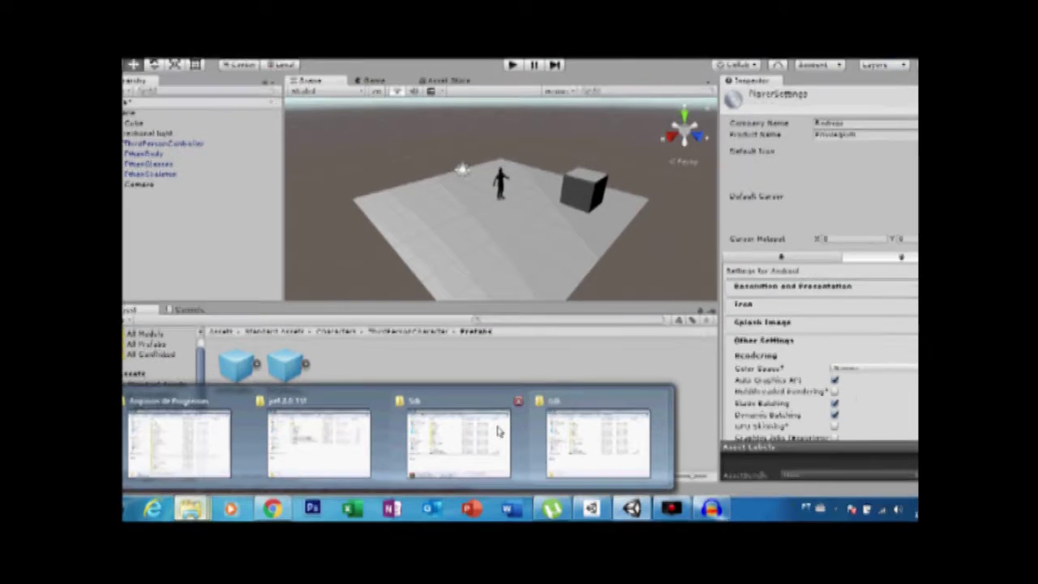
Bring the Android Sdk Explorer window forward and select a folder beside the tools_r25.2.5-windows zip.
click(499, 432)
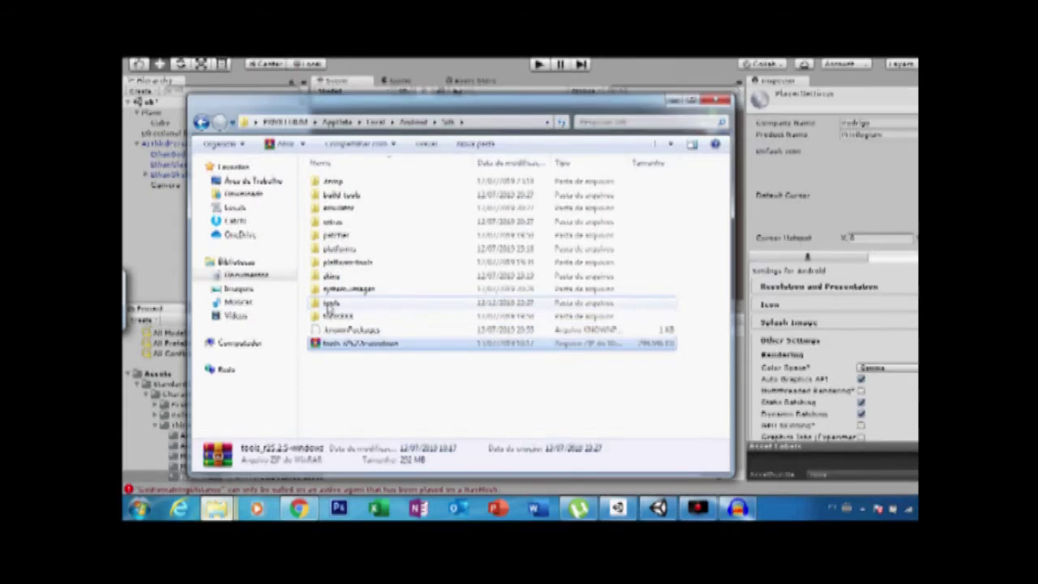
click(336, 317)
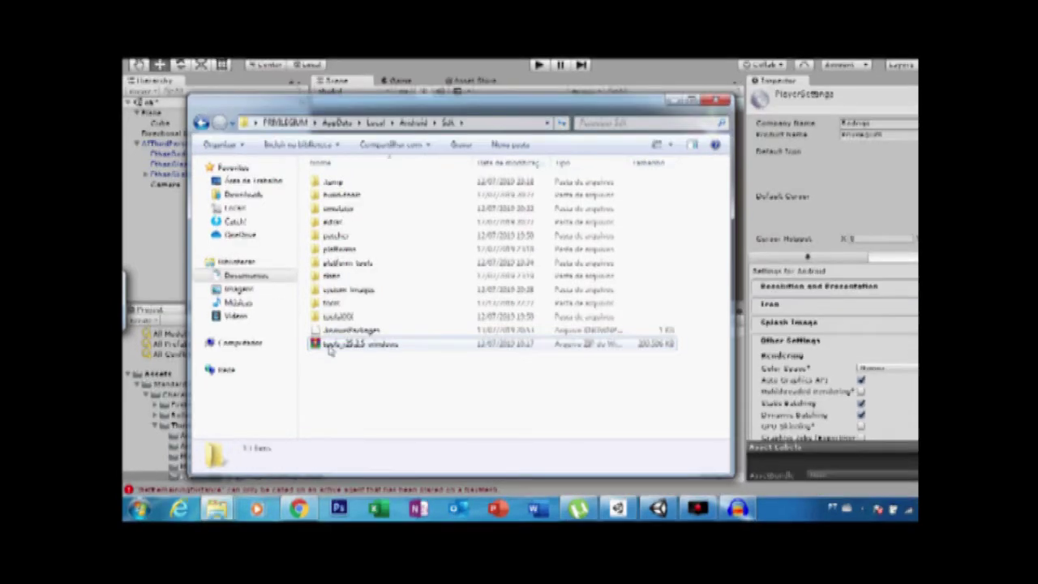
Extract the tools_r25.2.5-windows zip into the Sdk folder with WinRAR's 'Extrair aqui'.
right_click(330, 346)
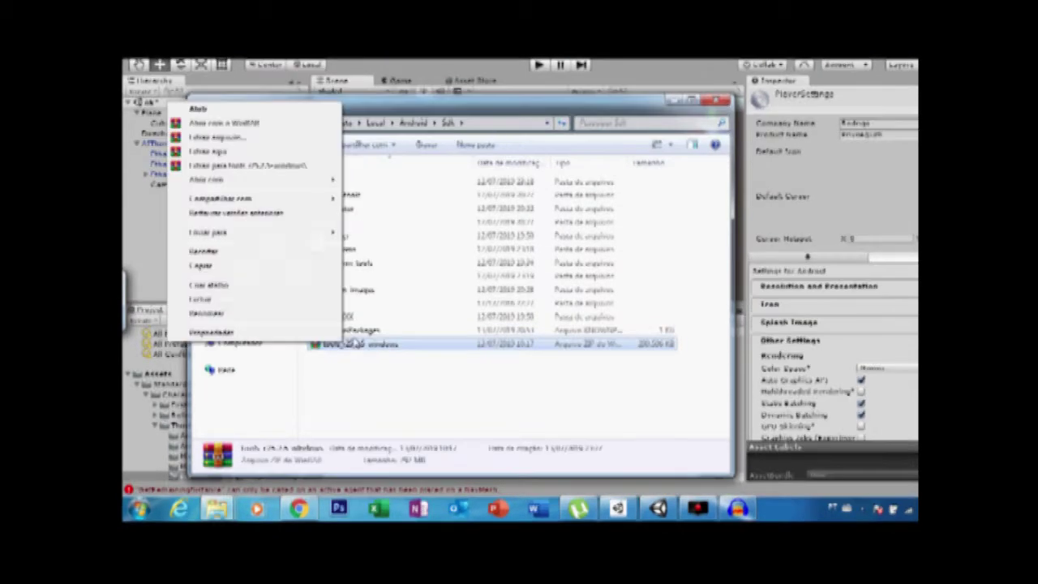
click(234, 183)
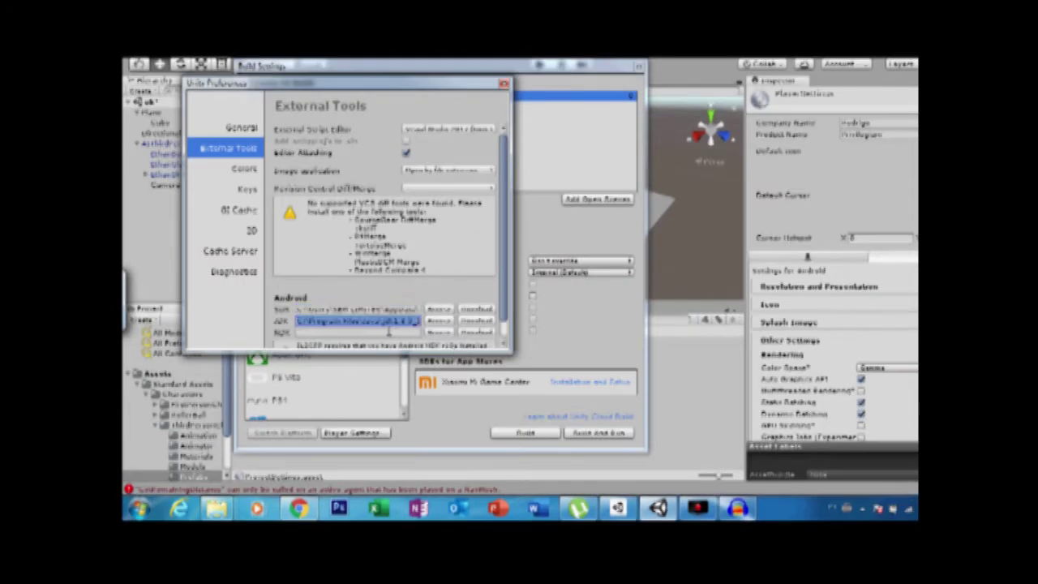
Move from the Android SDK path to the JDK path field in External Tools.
key(Tab)
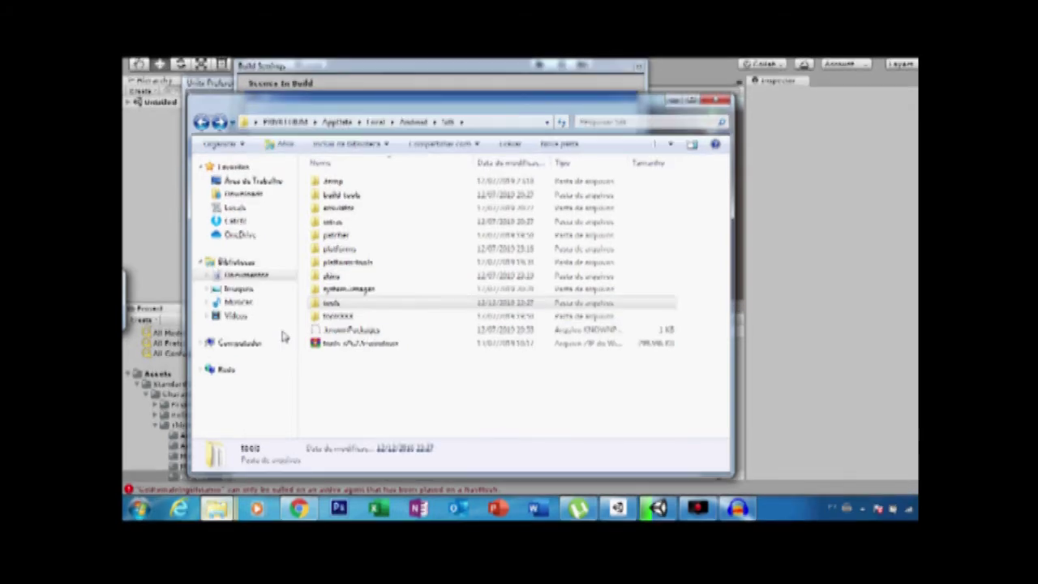
Select the toolsxxx folder next to the new tools folder in Sdk.
key(Down)
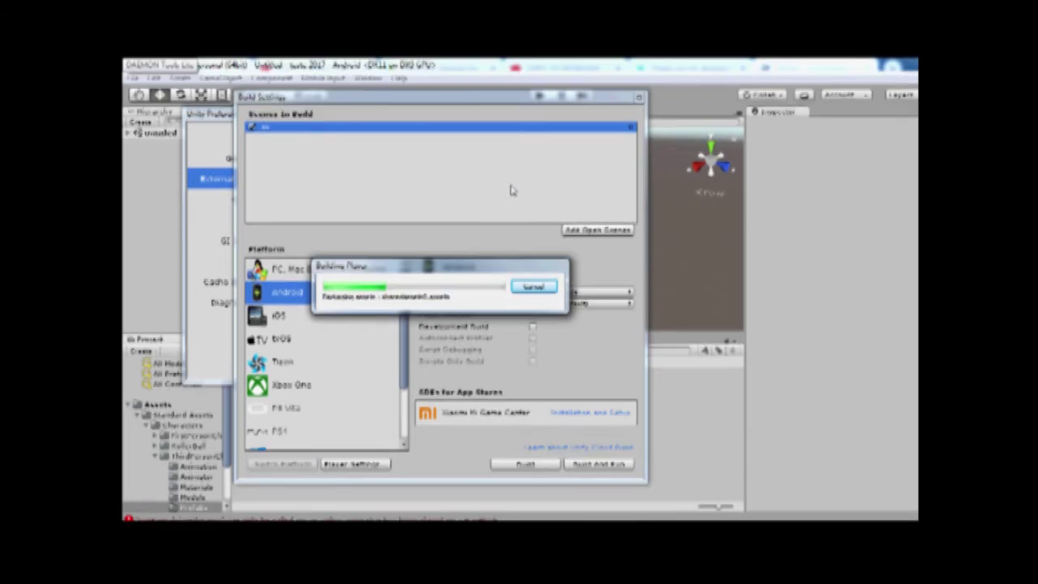
key(alt+Tab)
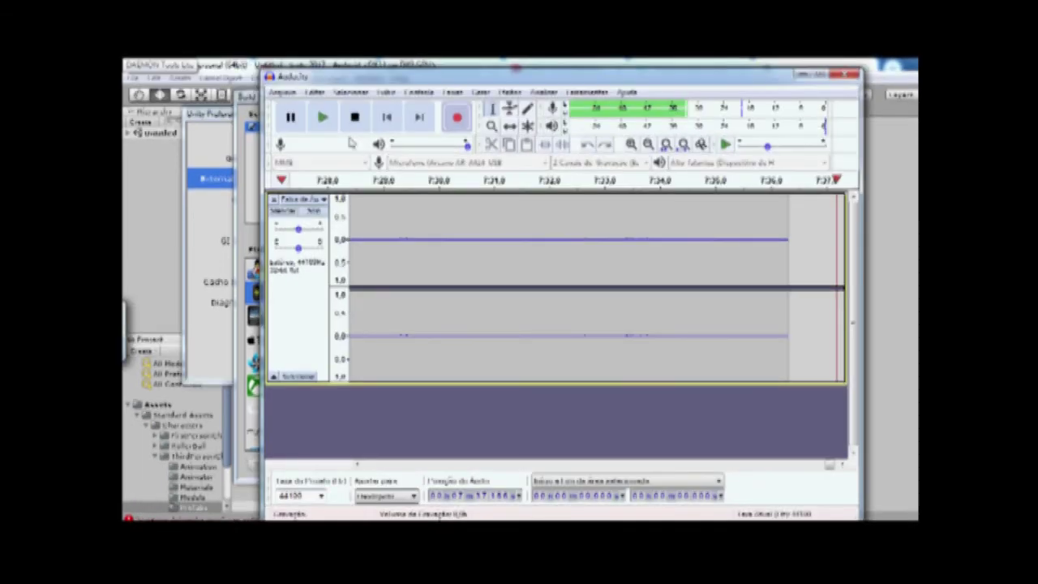